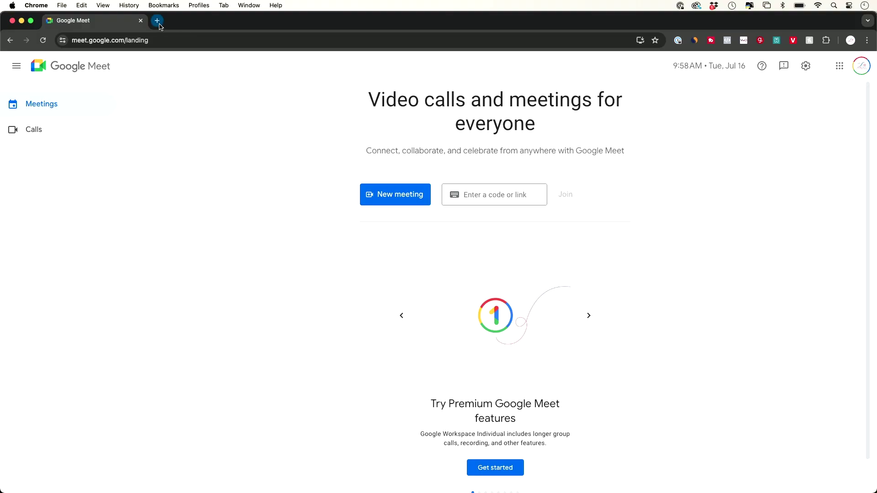
- Start an instant video meeting in a new browser tab using the meet.new address
click(157, 21)
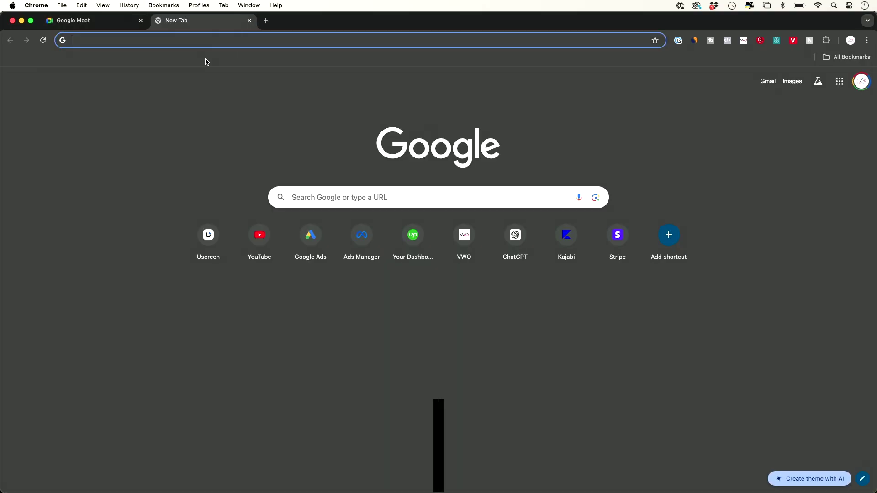
text(meet.new)
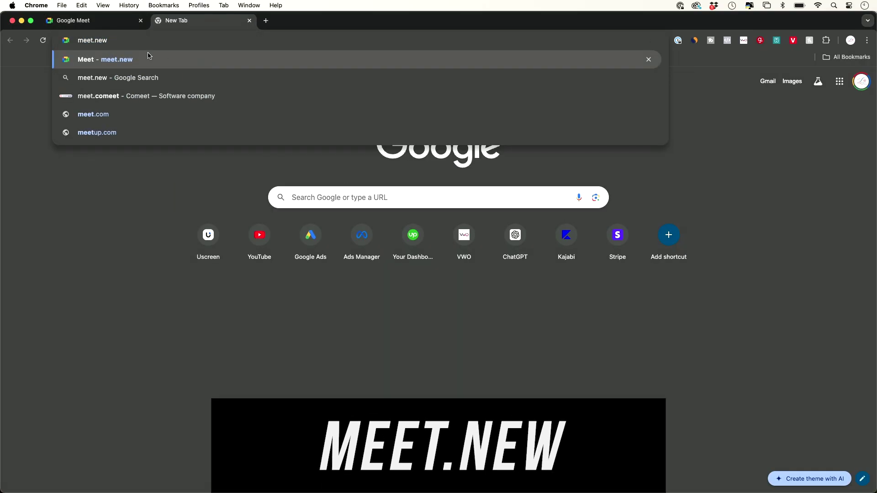
key(Return)
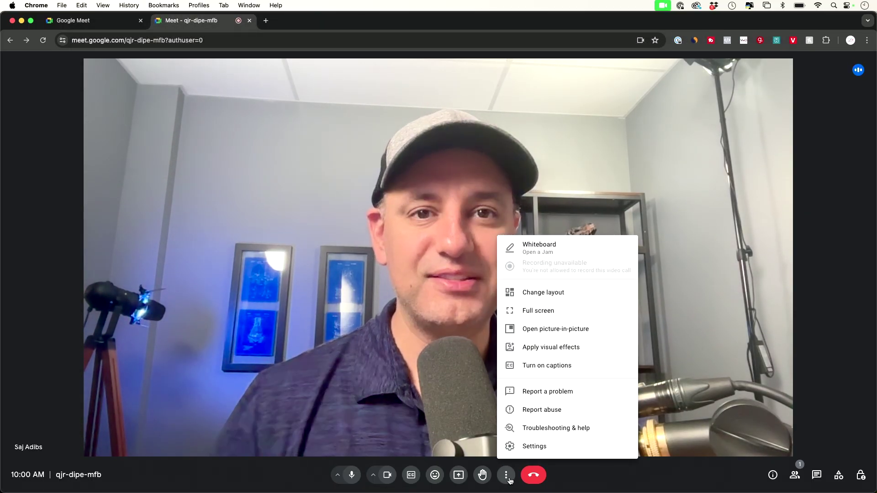
- Generate background samples from the prompt "modern office" in the Photography style using the meeting's visual effects
click(545, 348)
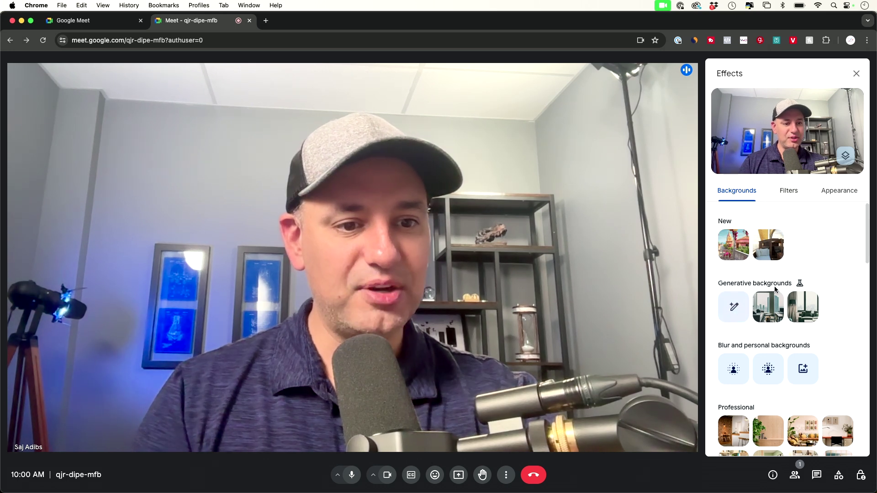
click(733, 308)
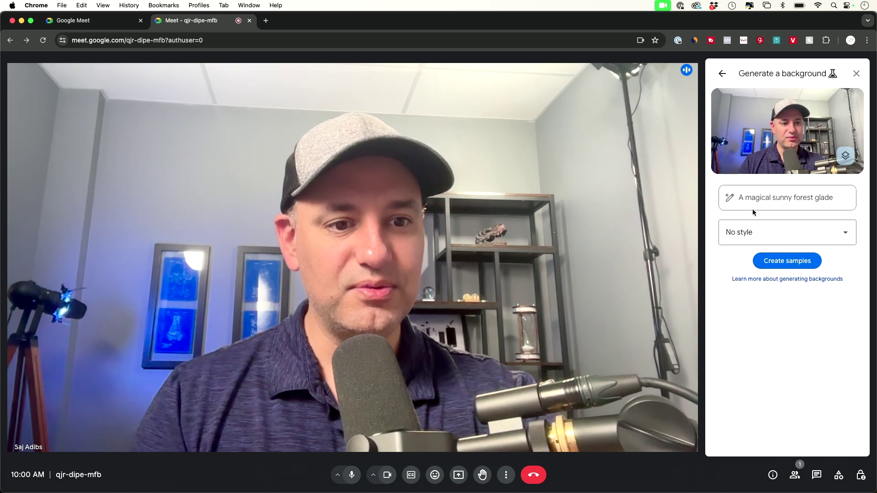
click(760, 200)
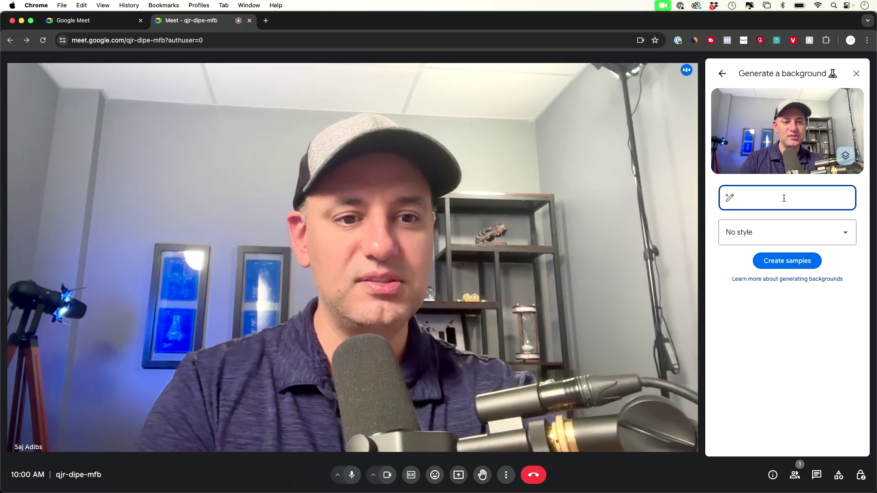
text(modern office)
click(788, 233)
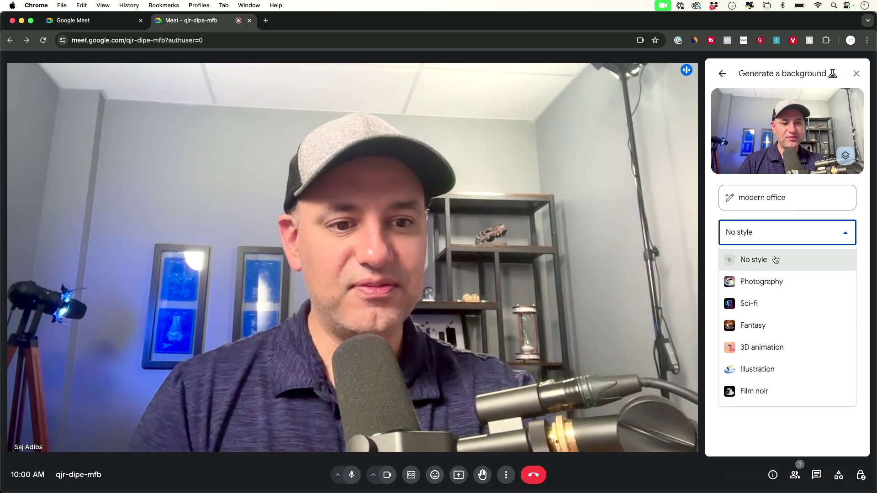
click(770, 283)
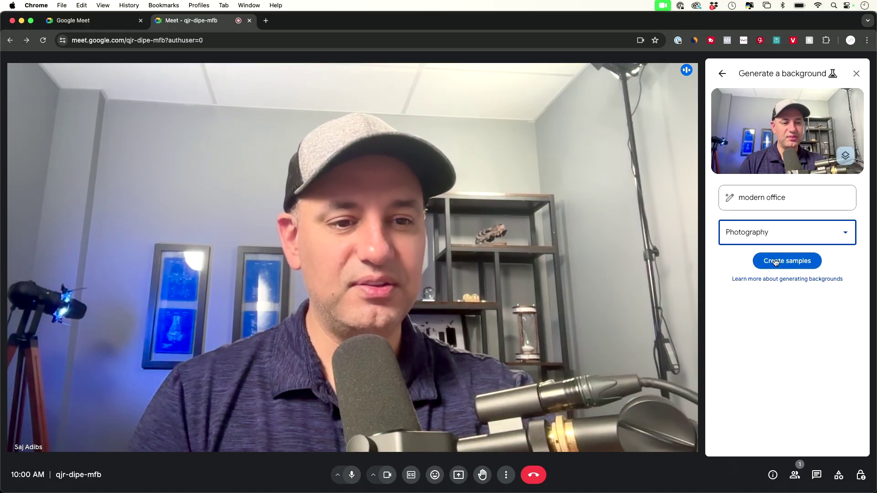
click(776, 262)
- Try several generated office backgrounds on the video, ending on the first sample of the second row
click(803, 372)
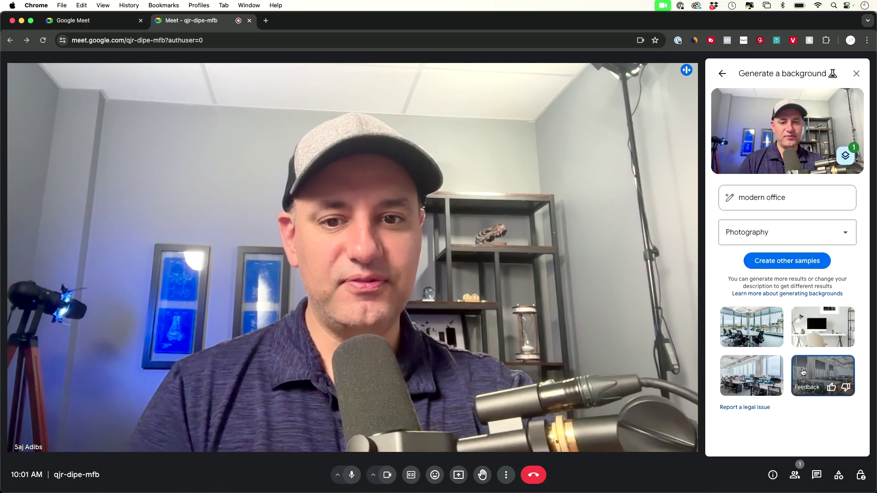
click(758, 371)
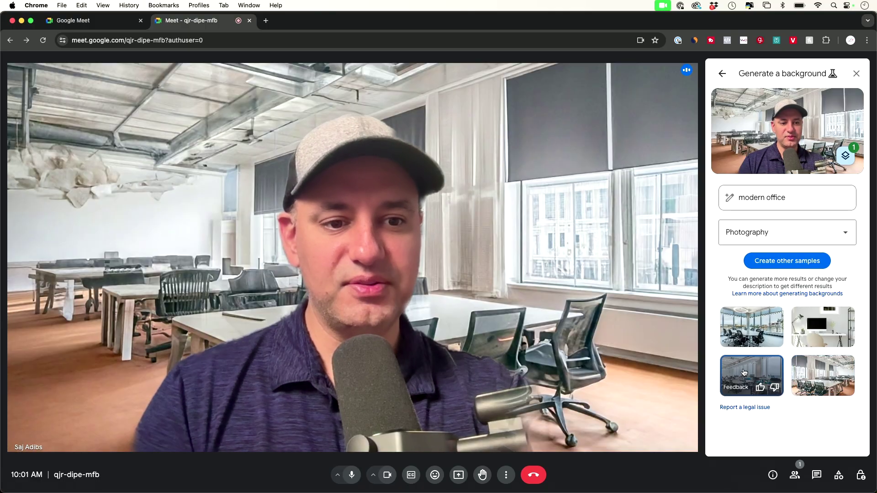
click(743, 327)
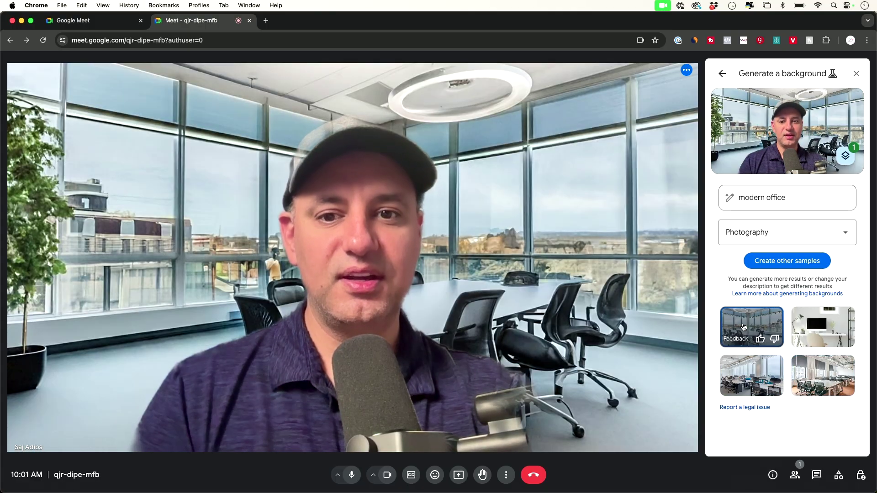
click(746, 365)
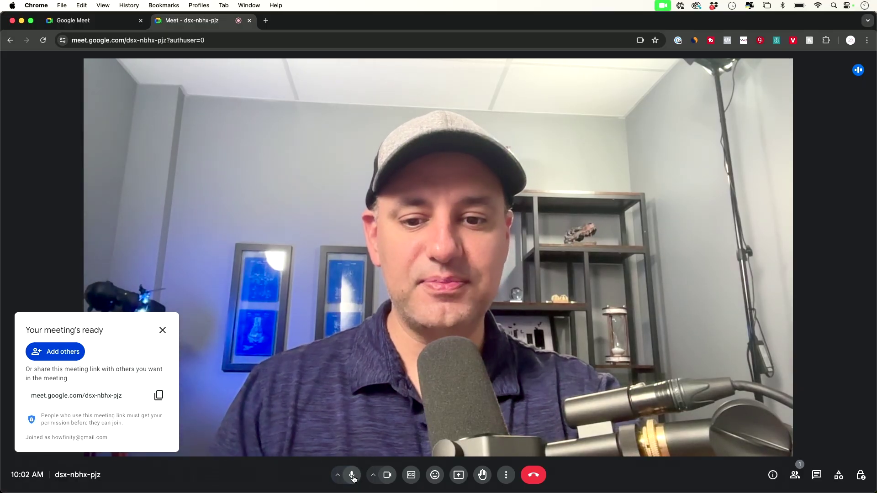
- Open the list of available microphones in the meeting's audio options
click(338, 476)
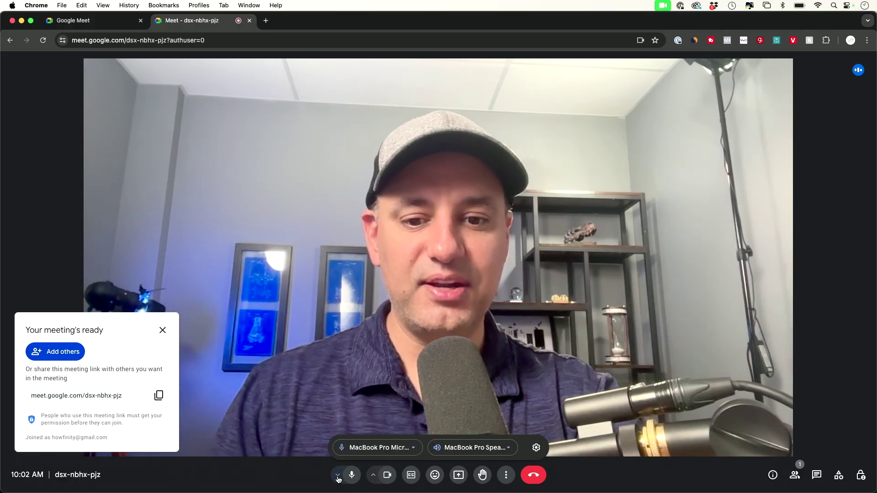
click(378, 448)
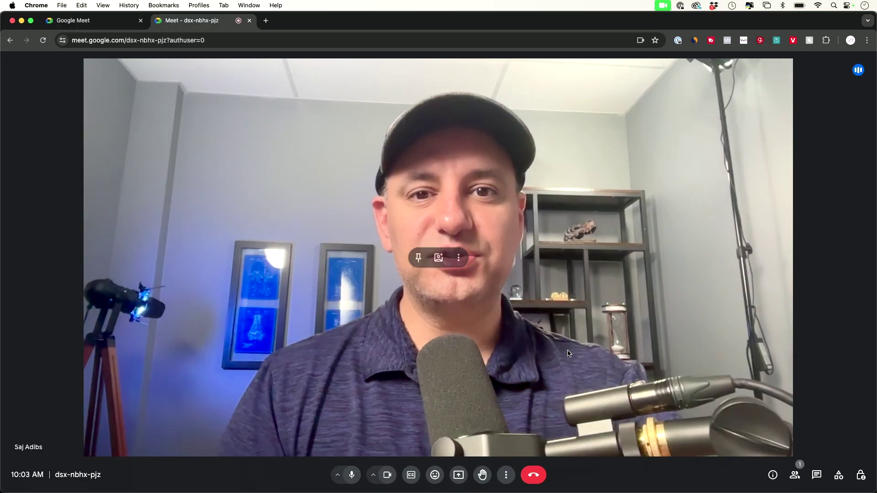
- Turn on Studio lighting in the Appearance section of the visual effects
click(506, 476)
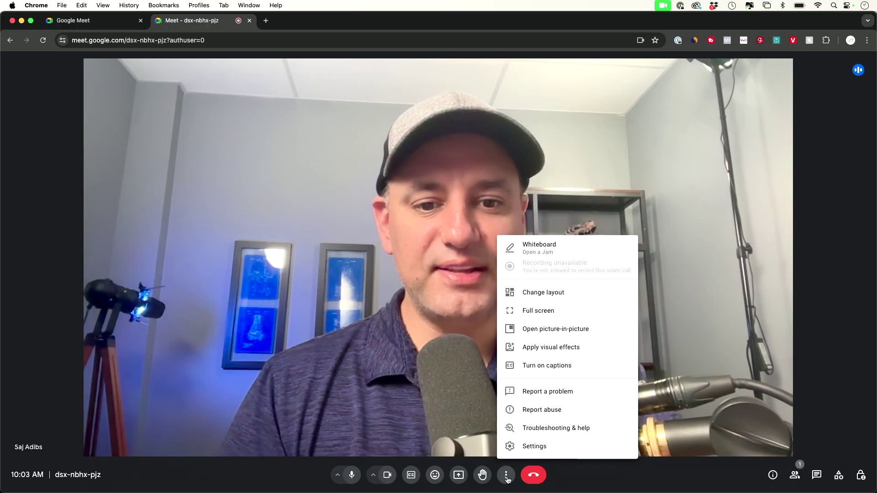
click(533, 349)
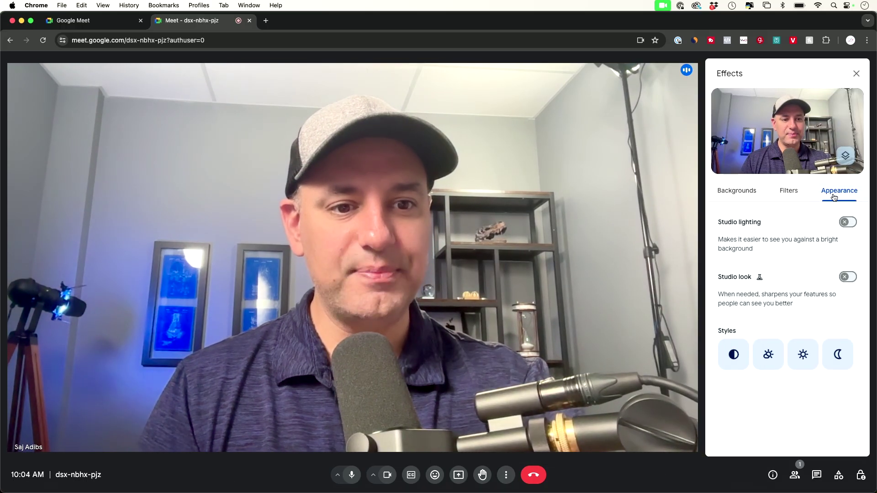
click(847, 223)
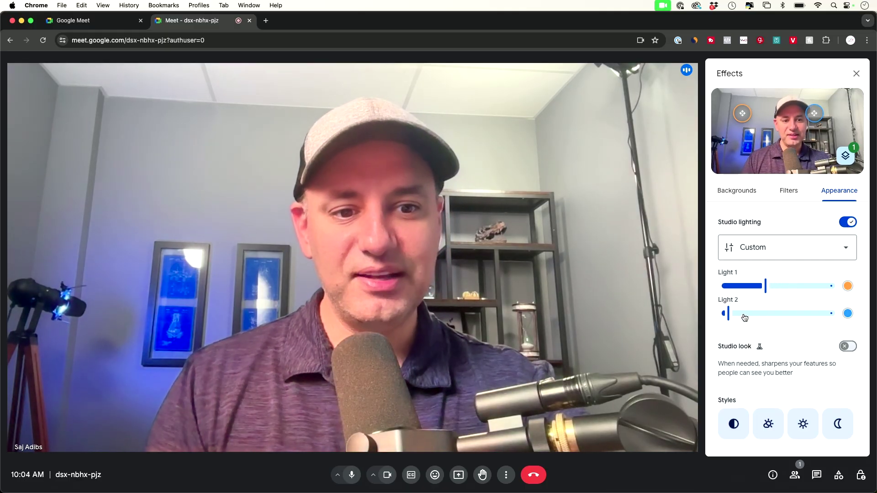
- Raise the intensity of Light 2 and Light 1 in the custom studio lighting and switch on Studio look
mouse_move(744, 318)
mouse_down()
mouse_move(816, 320)
mouse_move(751, 320)
mouse_up()
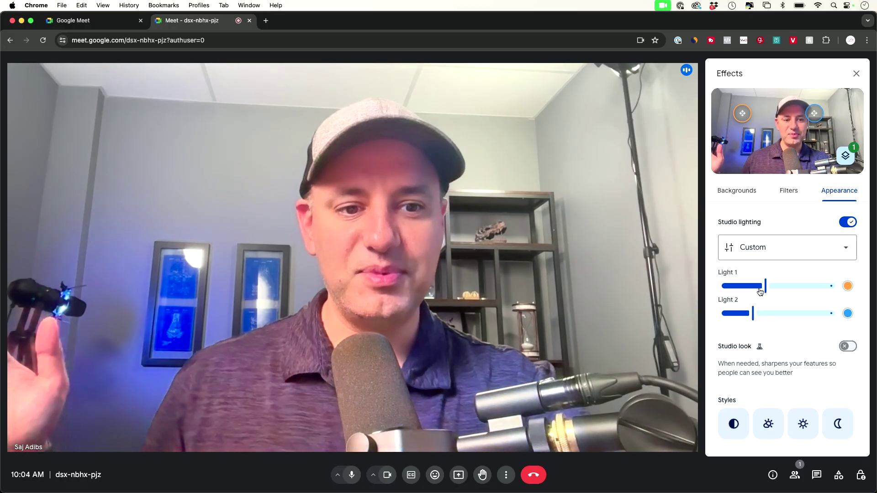
drag(765, 286, 796, 286)
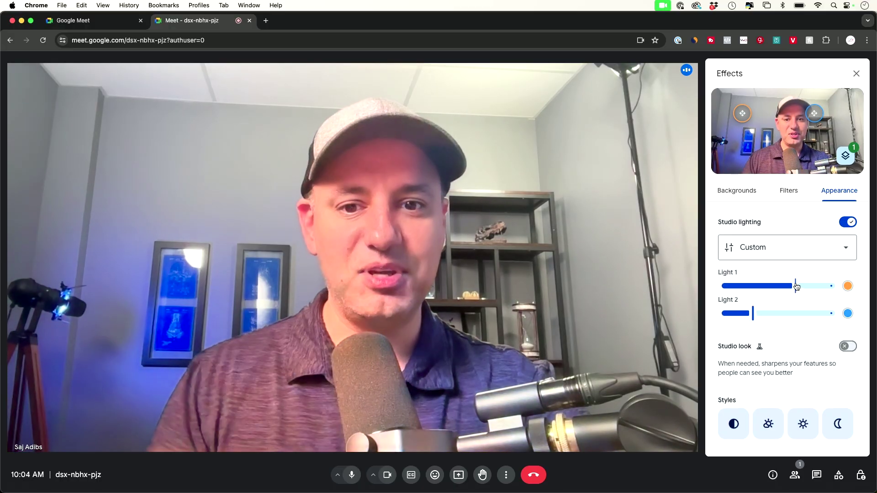
click(848, 287)
click(848, 287)
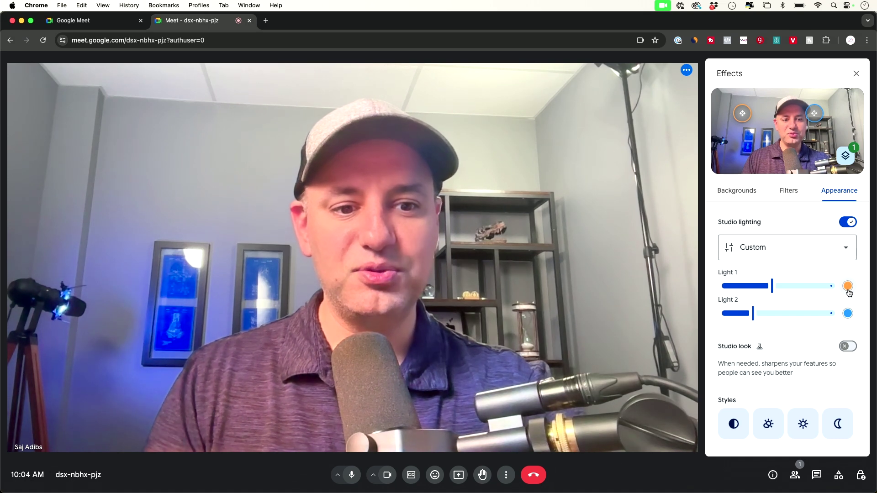
click(849, 348)
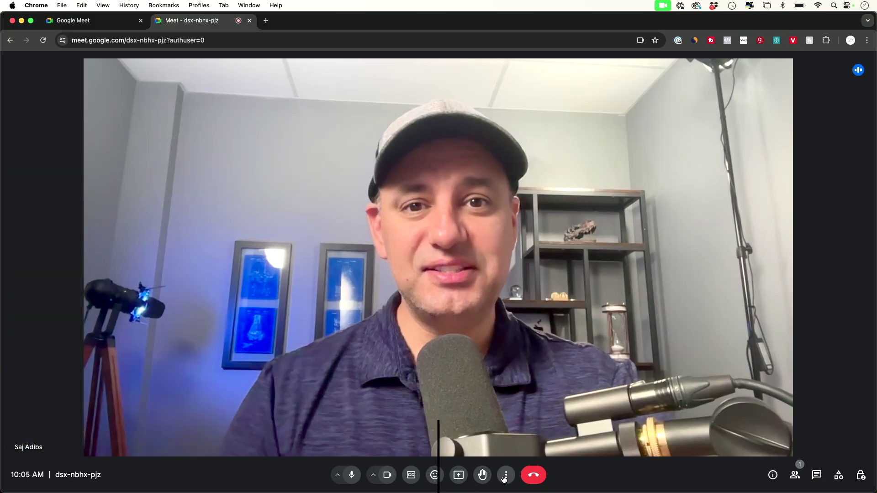
- Start a new Jamboard whiteboard from the meeting
click(506, 475)
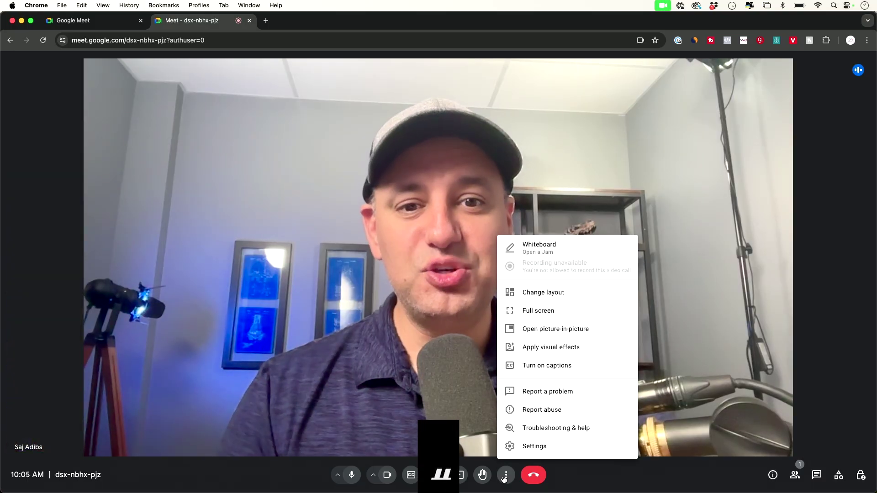
click(555, 246)
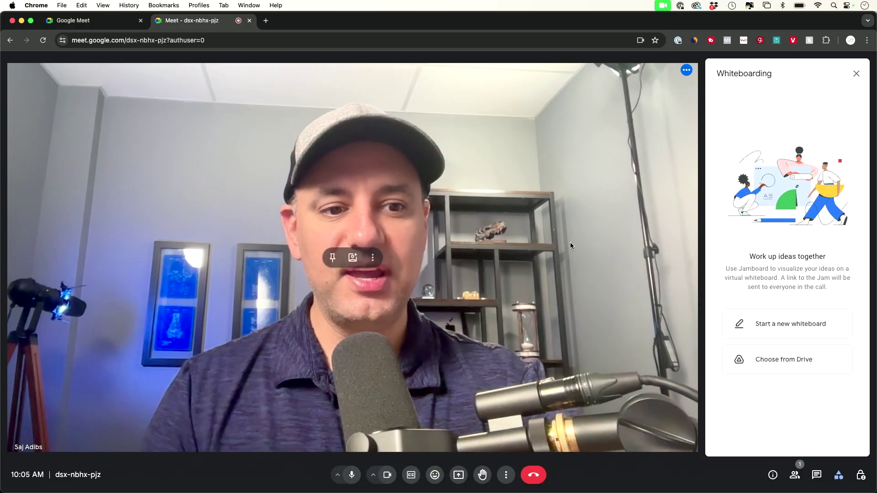
click(776, 321)
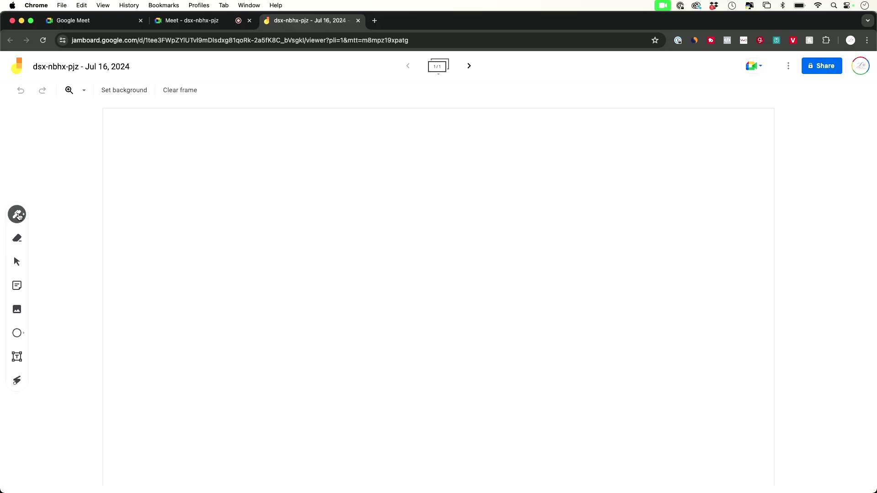
- Place a yellow sticky note reading "notes" lower on the whiteboard frame and close the whiteboard tab
click(18, 215)
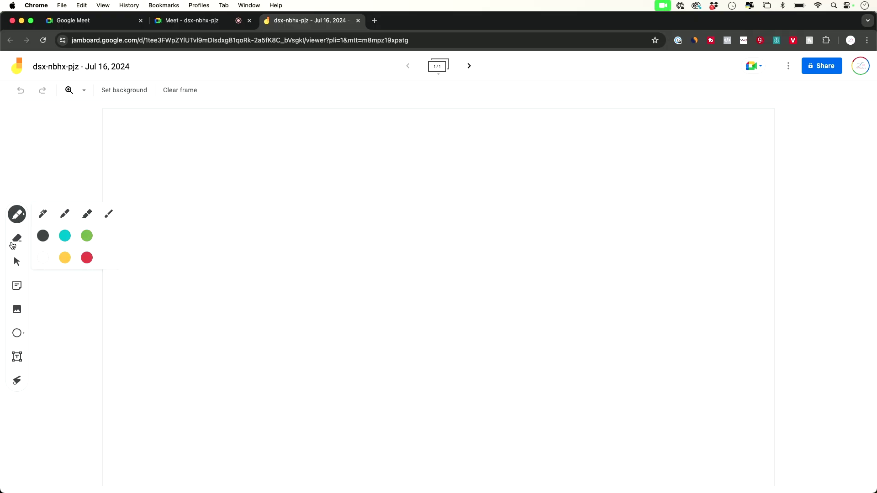
click(17, 285)
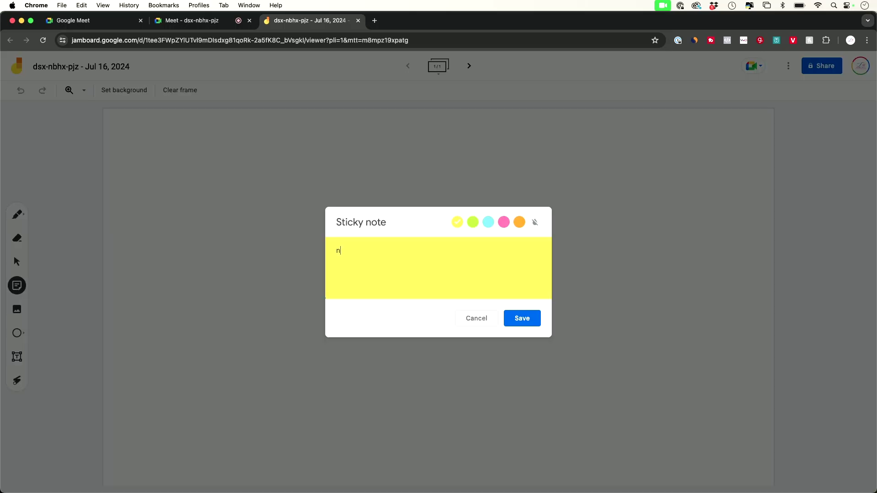
click(522, 318)
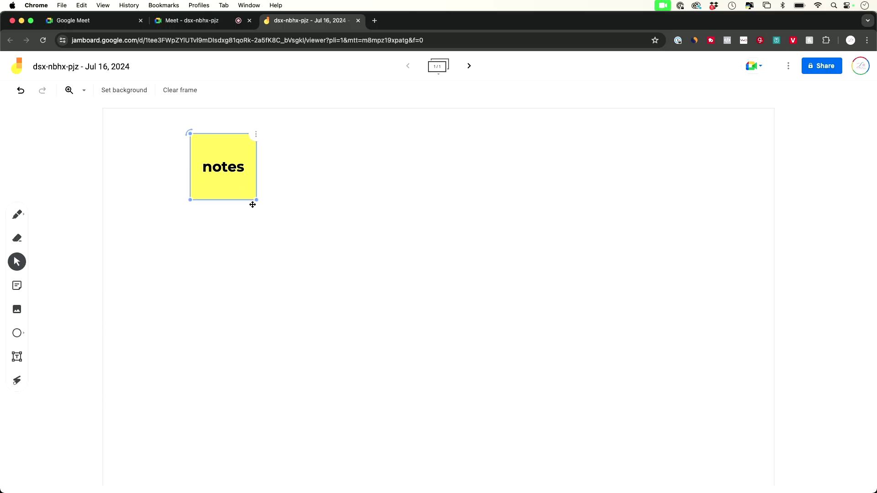
drag(252, 205, 277, 271)
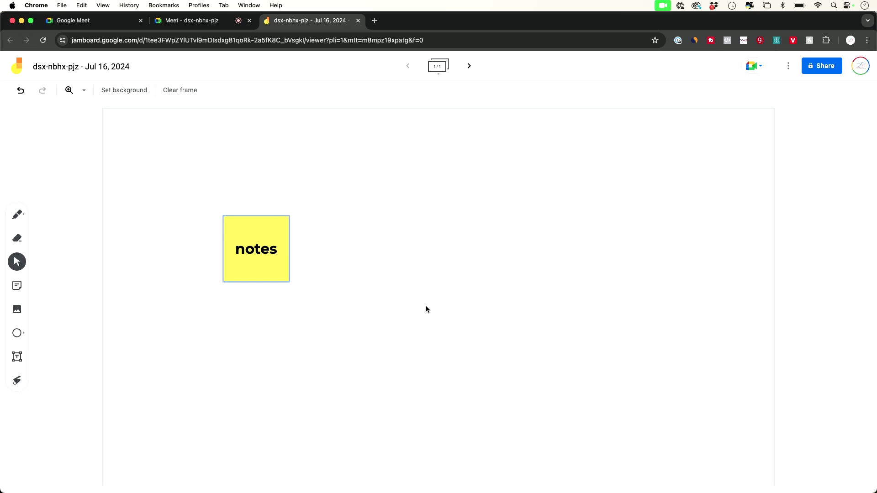
key(super+w)
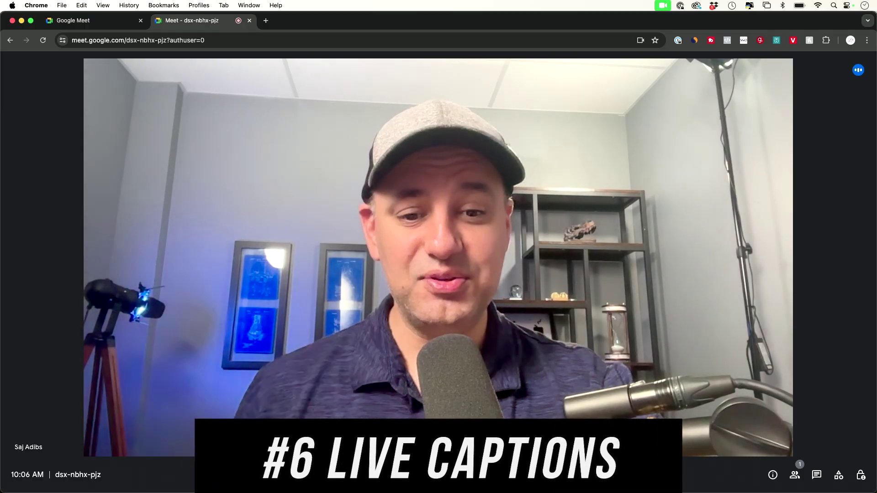
- Turn on live captions for the meeting
click(505, 474)
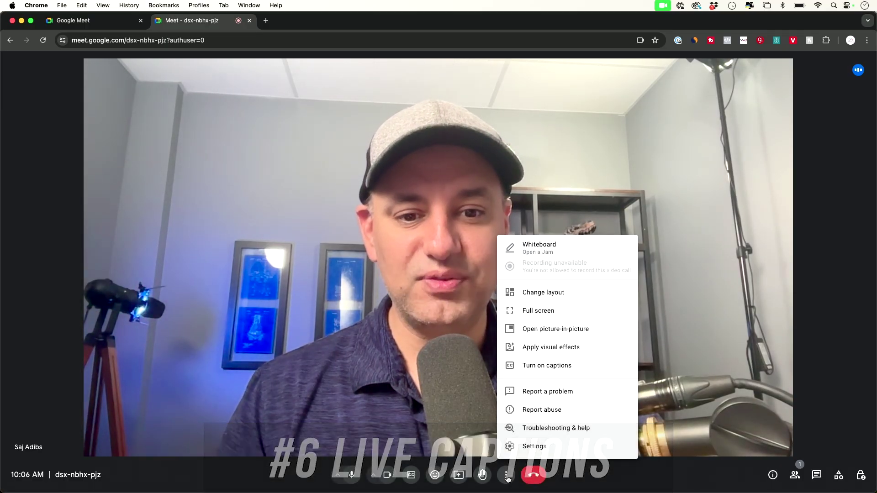
click(561, 366)
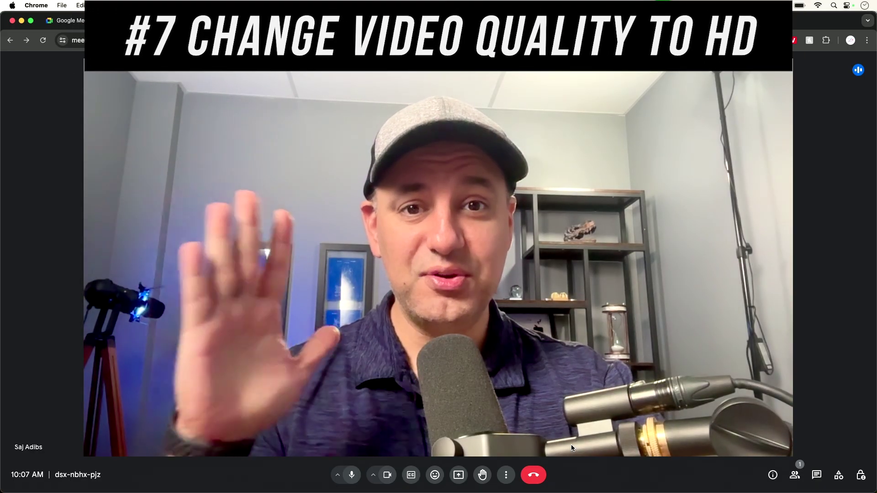
- Set the maximum send resolution to High definition (720p) in the meeting's video settings
click(374, 477)
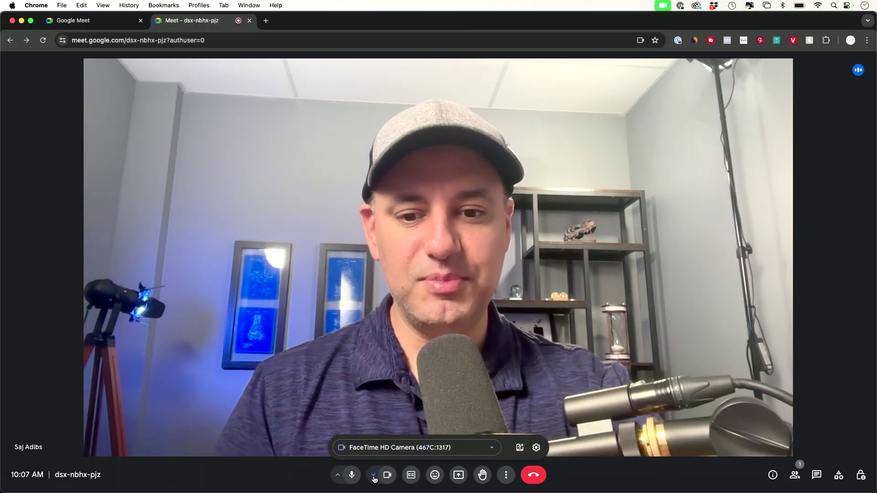
click(537, 448)
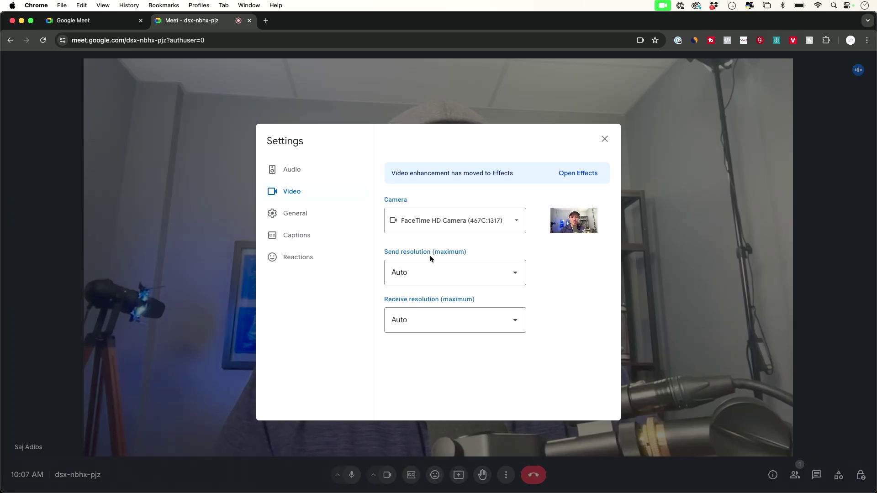
click(425, 276)
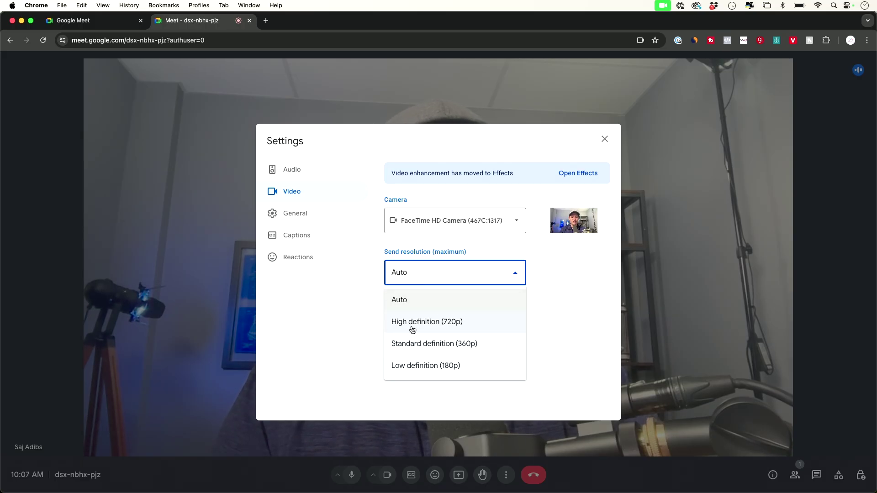
click(439, 323)
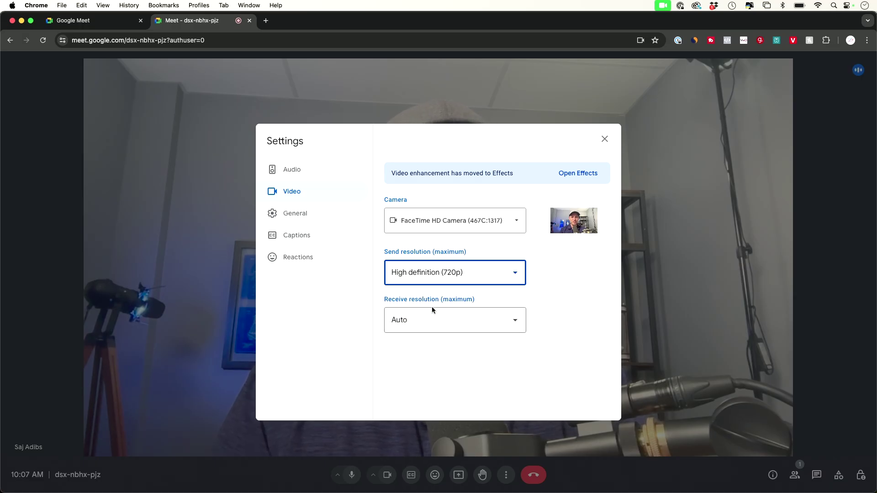
- Set the maximum receive resolution to Full high definition (1080p) and check the available cameras in the video settings
key(Tab)
click(414, 331)
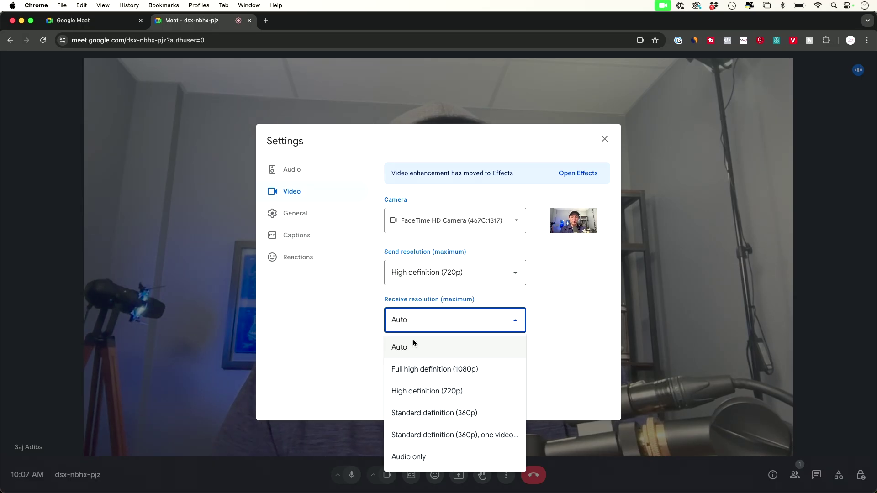
click(420, 370)
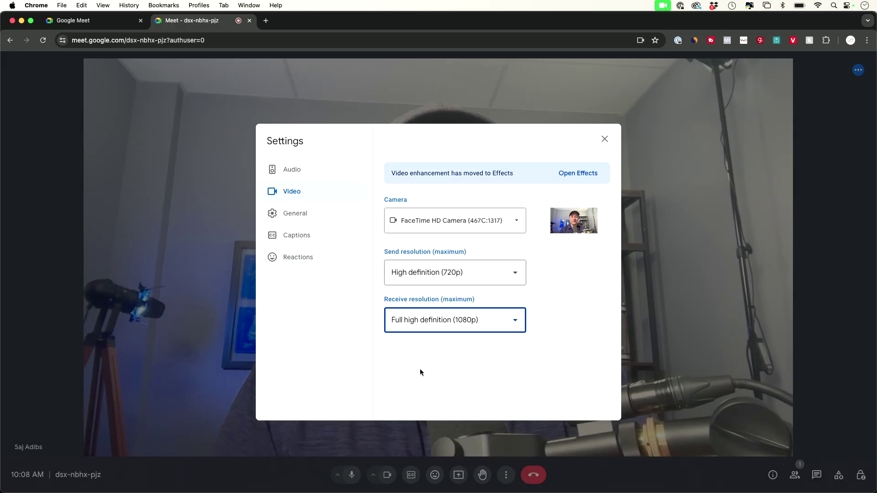
click(426, 227)
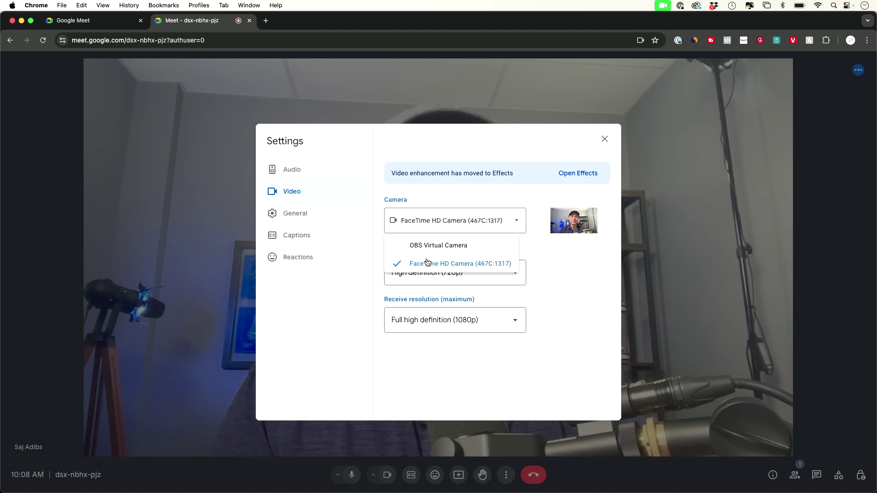
click(437, 221)
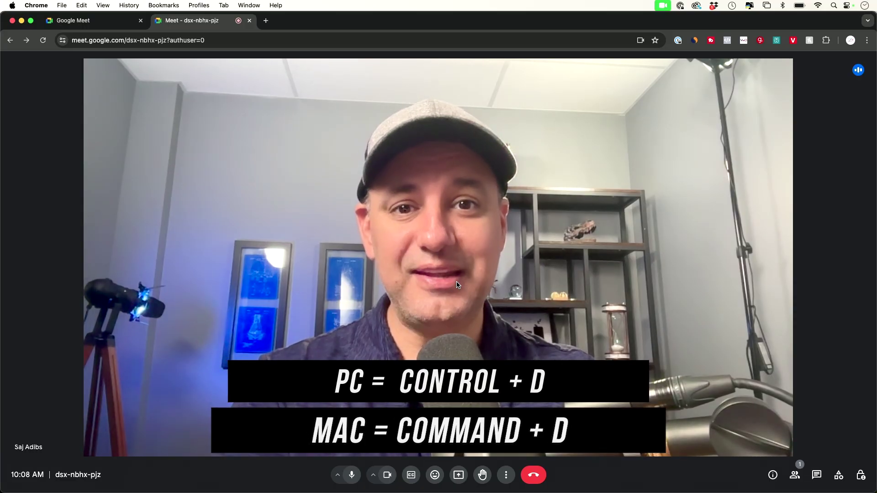
- Mute and unmute the meeting microphone three times
key(super+d)
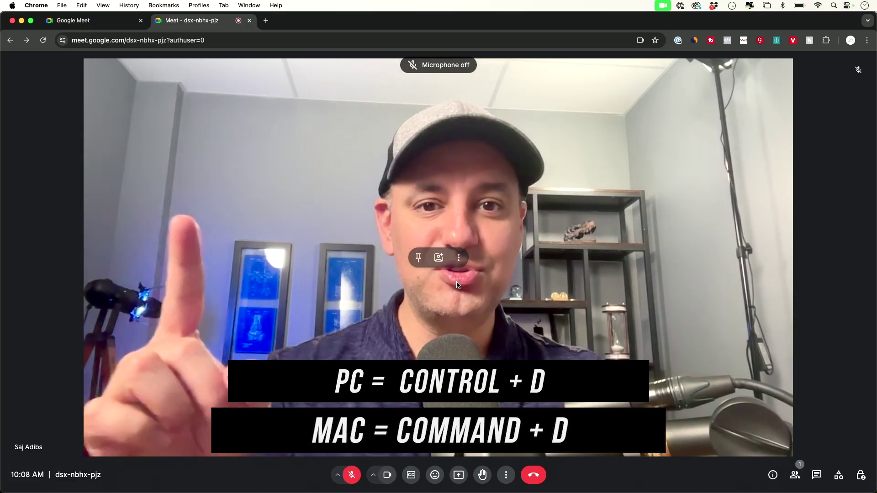
key(super+d)
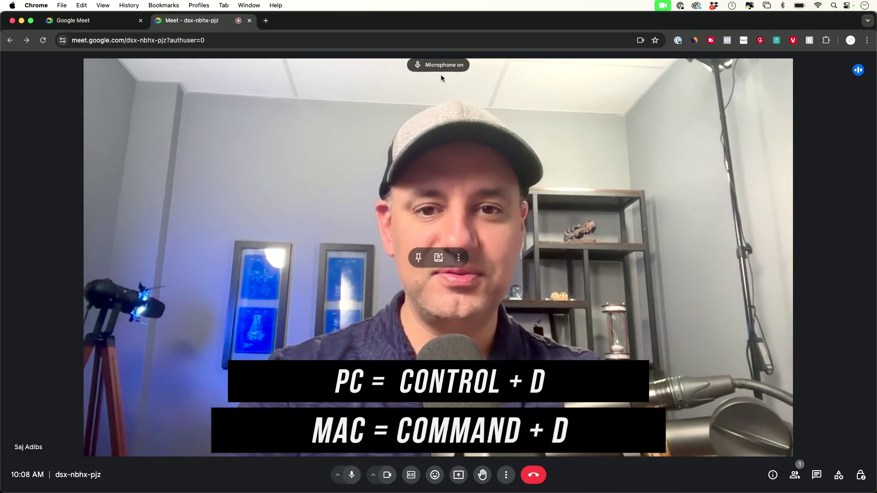
key(super+d)
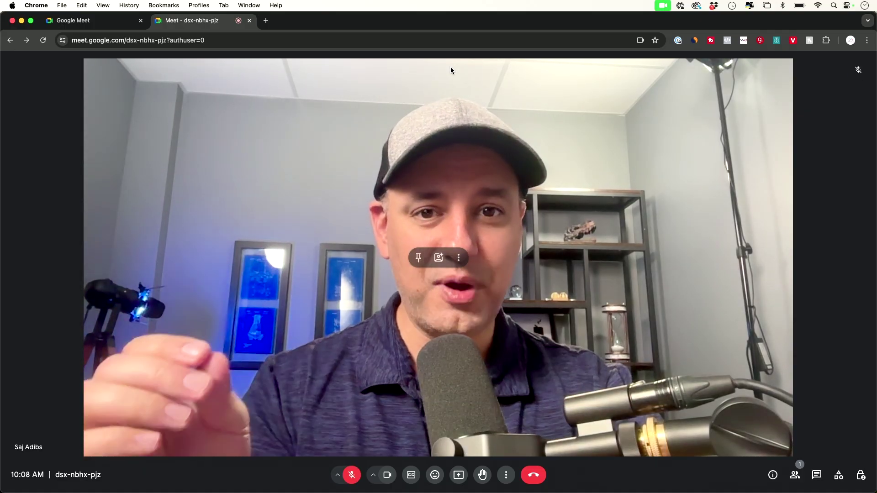
key(super+d)
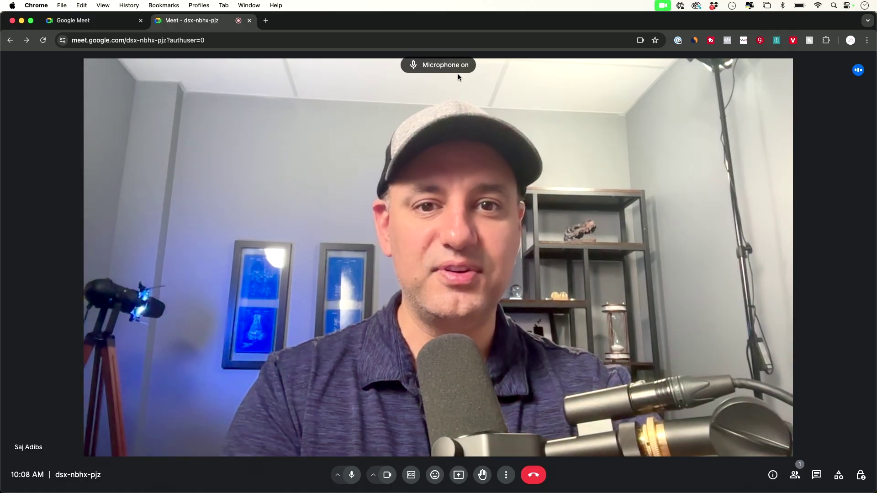
key(super+d)
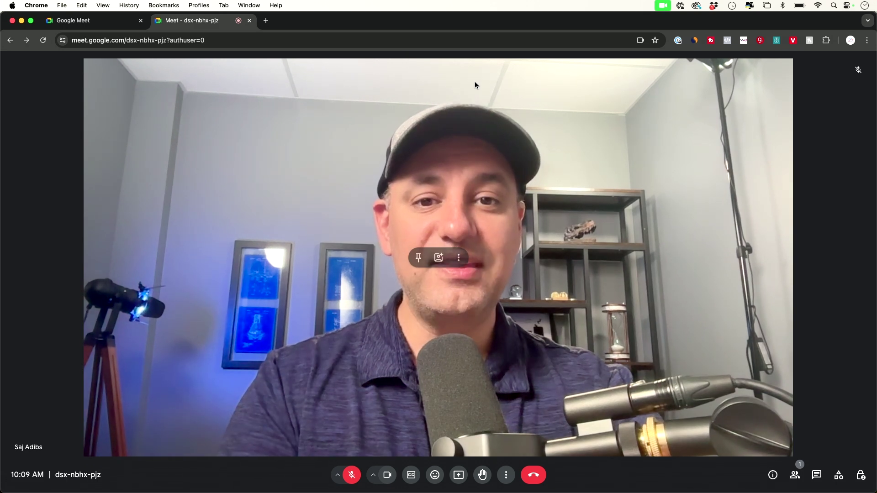
key(super+d)
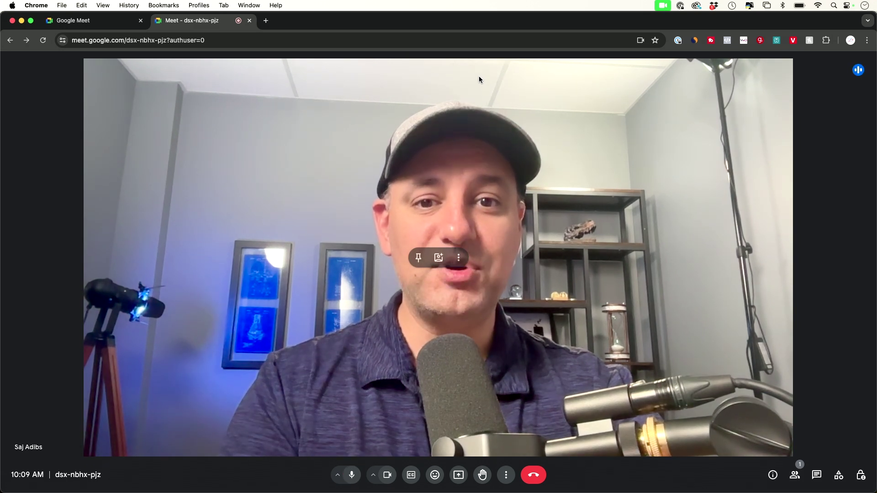
- Turn the meeting camera off and back on
key(super+e)
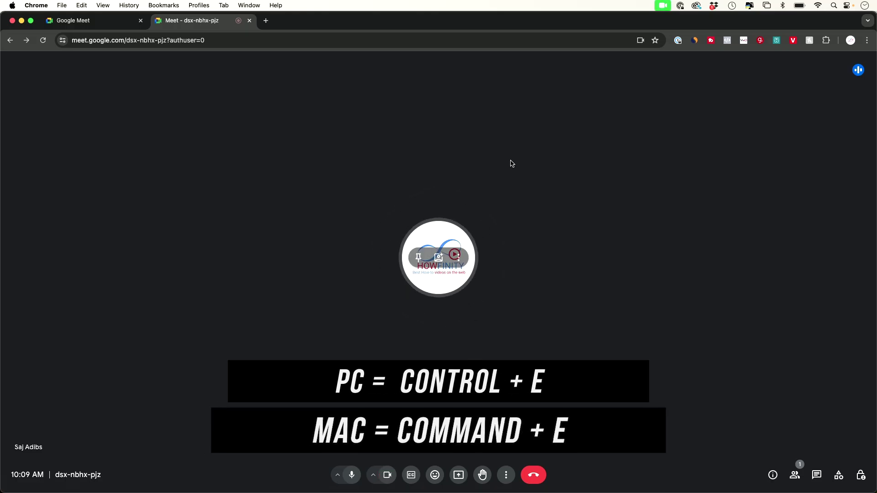
key(super+e)
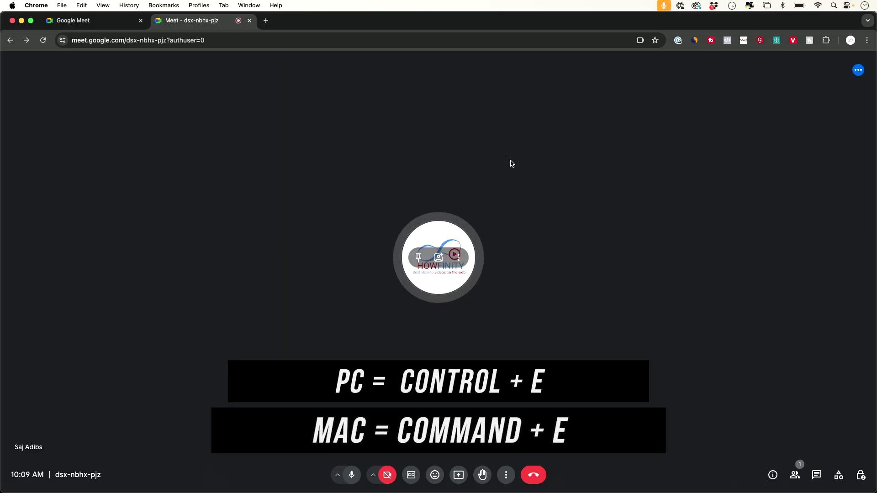
key(super+e)
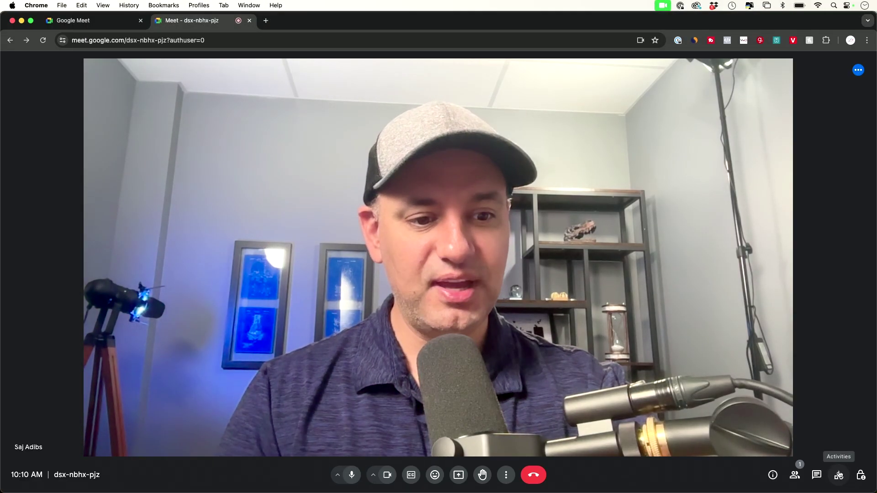
- Open the meeting's activities and look at the Polls option, the add-ons and the installed Read Meeting Notetaker
click(838, 475)
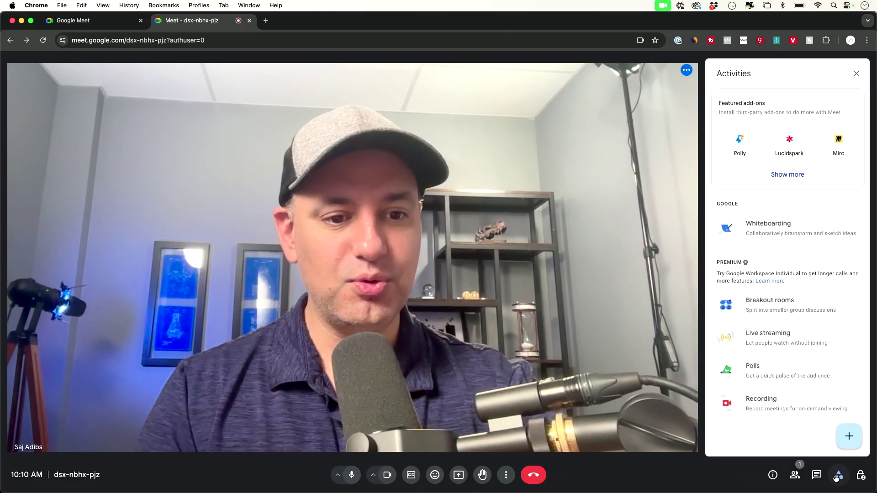
click(758, 376)
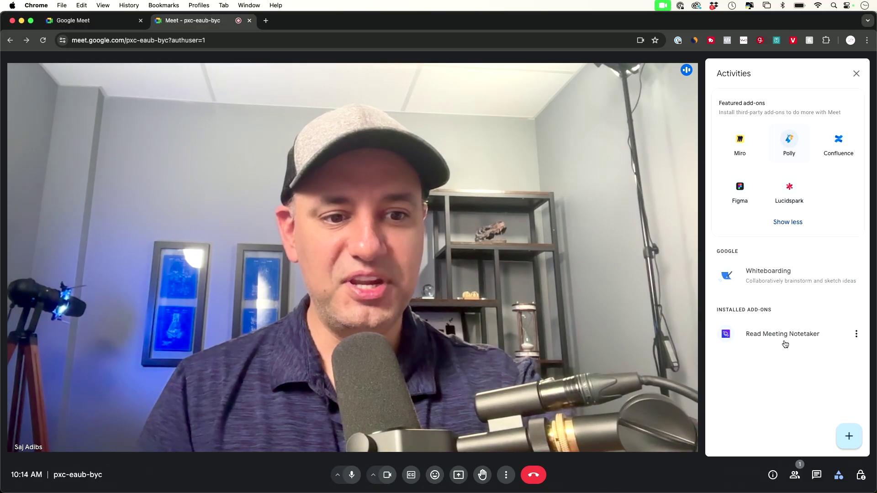
click(849, 437)
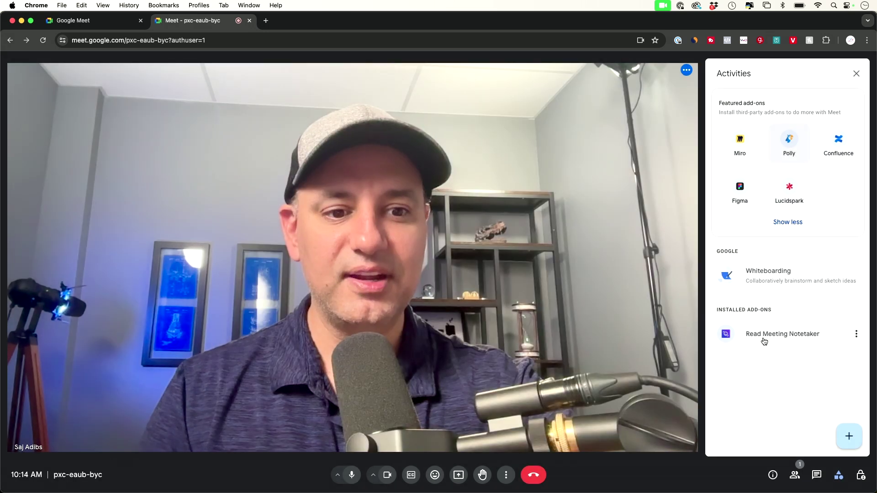
click(763, 338)
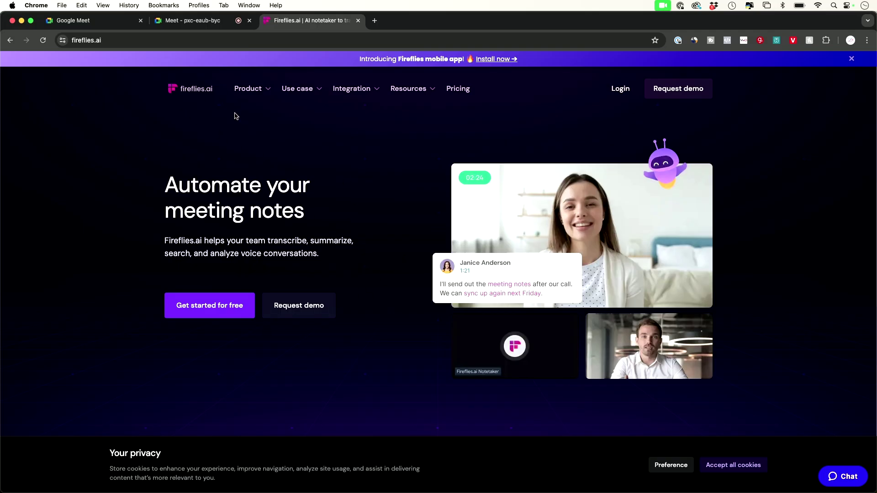
- Show the integration categories on the Fireflies.ai website
mouse_move(370, 88)
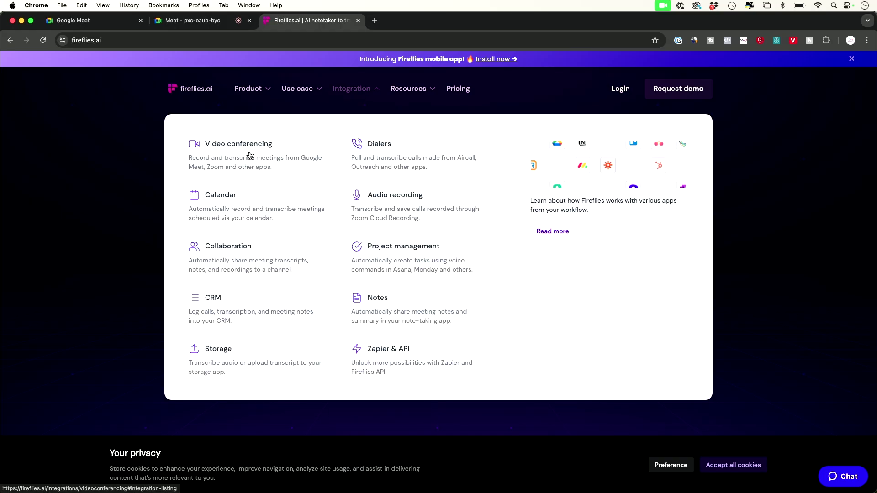